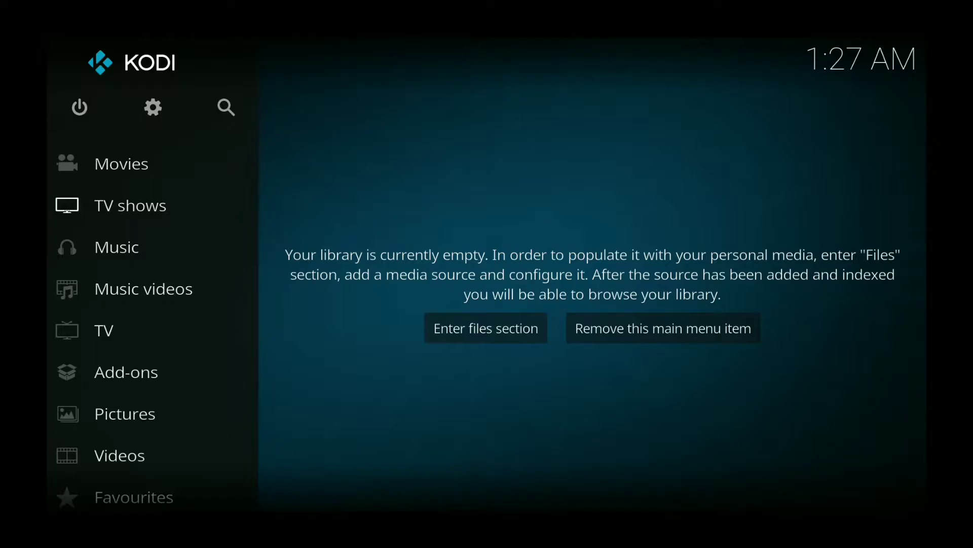
Open the file manager from the system settings and start adding a file source, opening its path for entry.
left_click(153, 107)
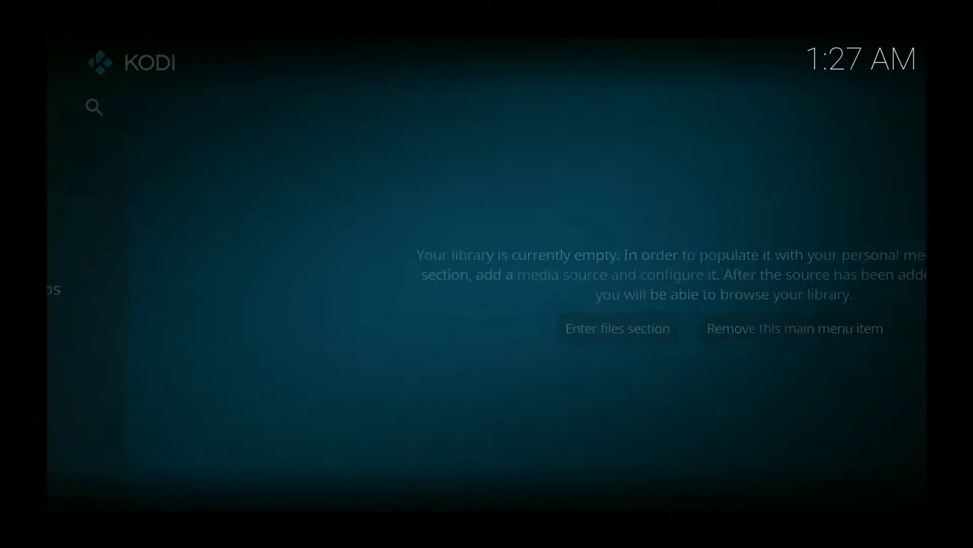
left_click(624, 406)
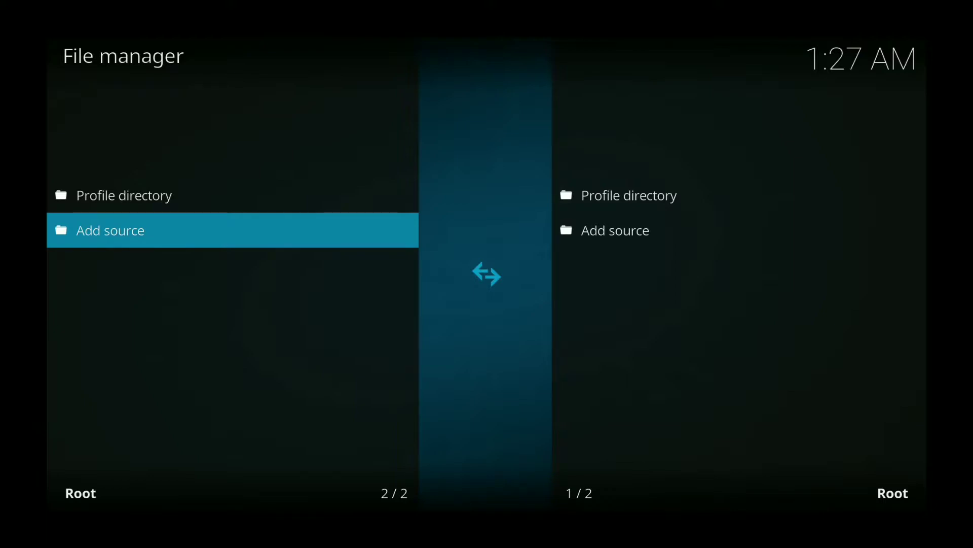
left_click(195, 239)
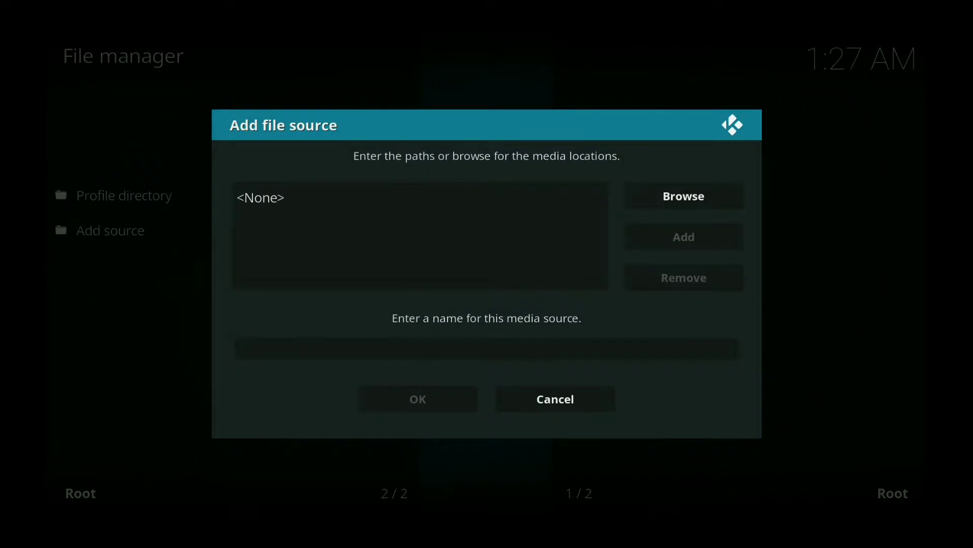
left_click(330, 219)
left_click(274, 188)
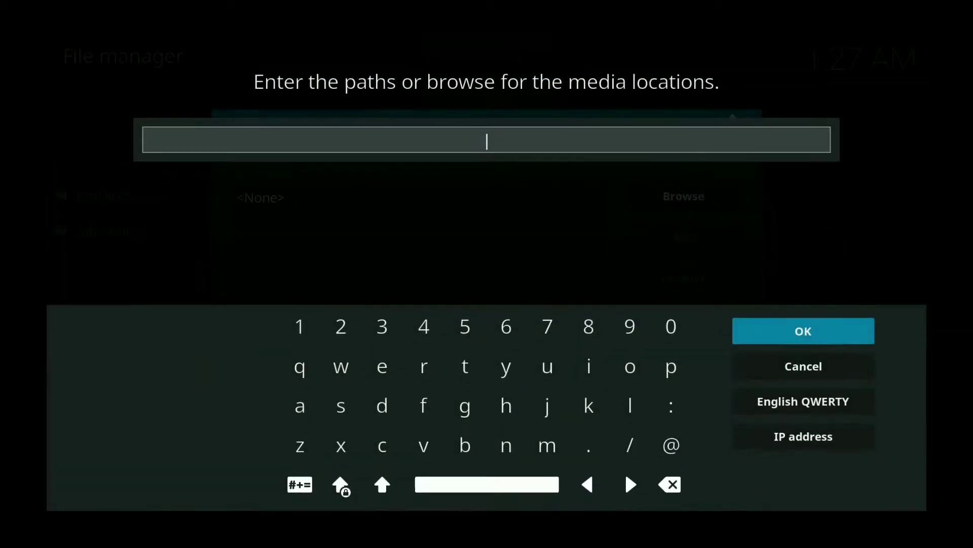
left_click(506, 406)
left_click(465, 366)
left_click(465, 366)
left_click(672, 366)
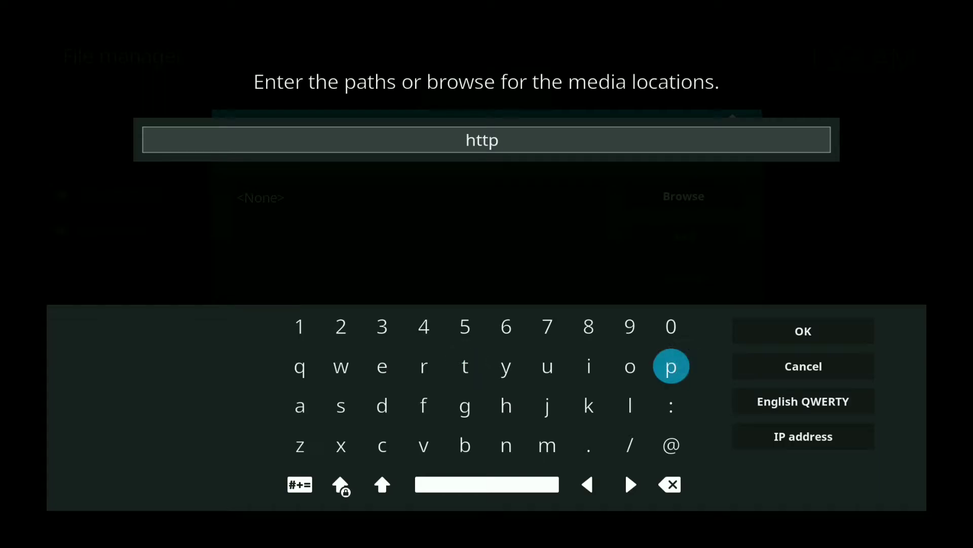
left_click(671, 406)
left_click(630, 445)
left_click(629, 445)
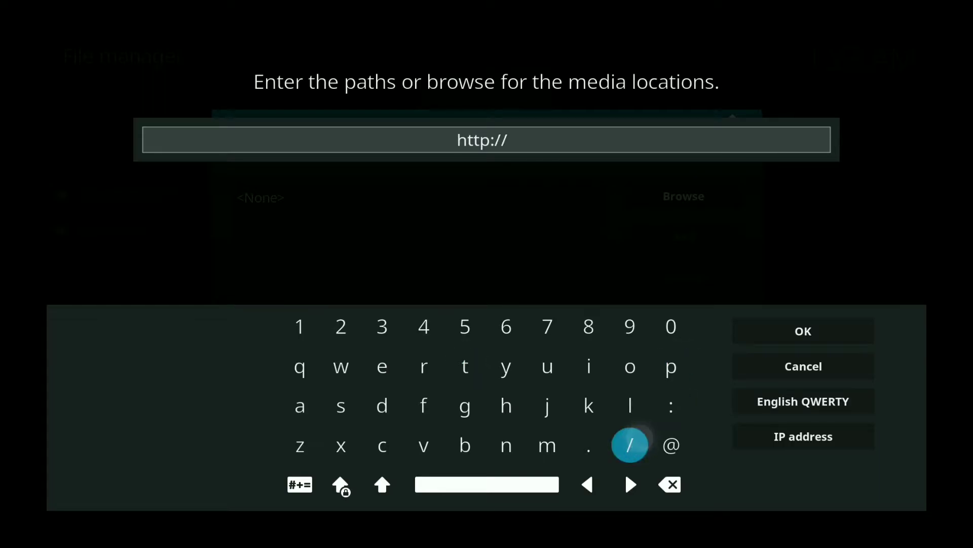
left_click(300, 406)
left_click(424, 366)
left_click(424, 445)
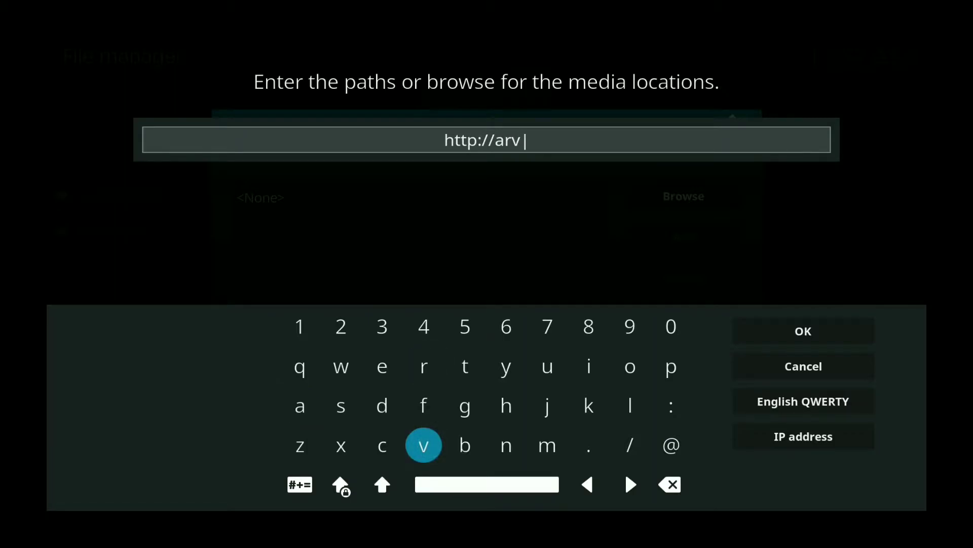
left_click(670, 484)
left_click(382, 445)
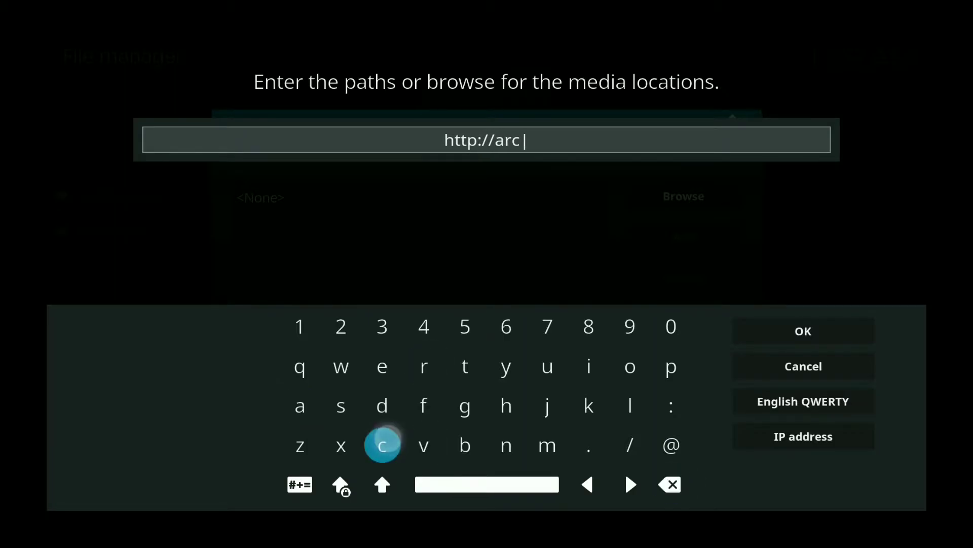
left_click(506, 406)
left_click(424, 366)
left_click(589, 366)
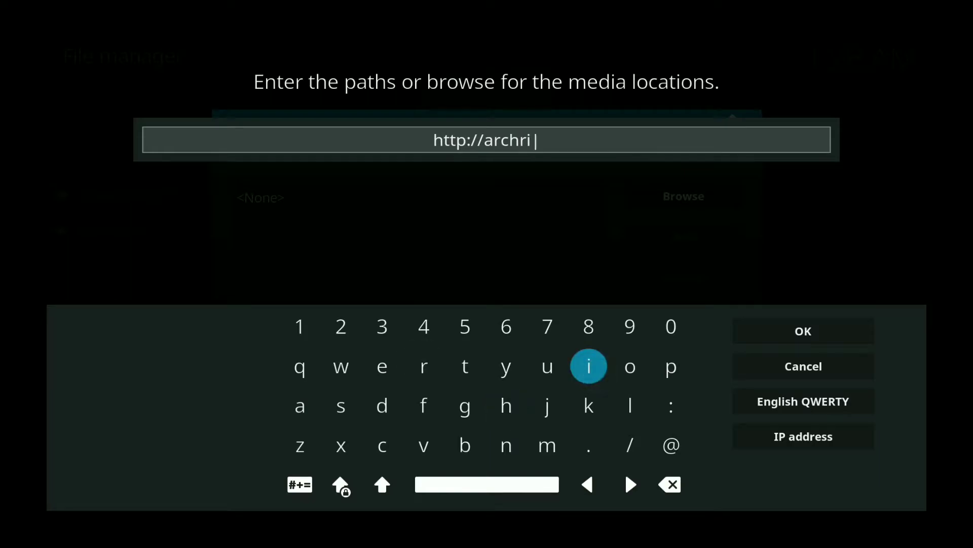
left_click(670, 484)
left_click(670, 484)
left_click(670, 484)
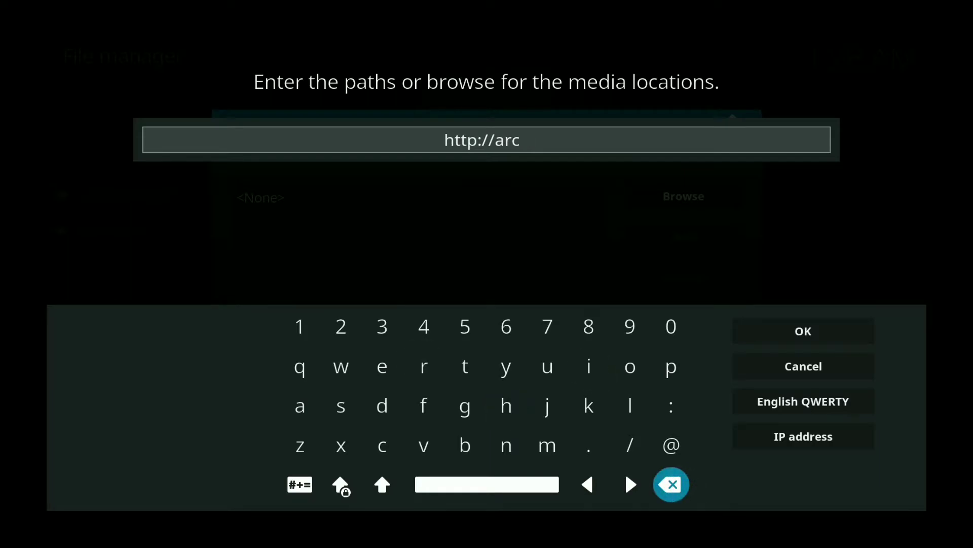
type("hi")
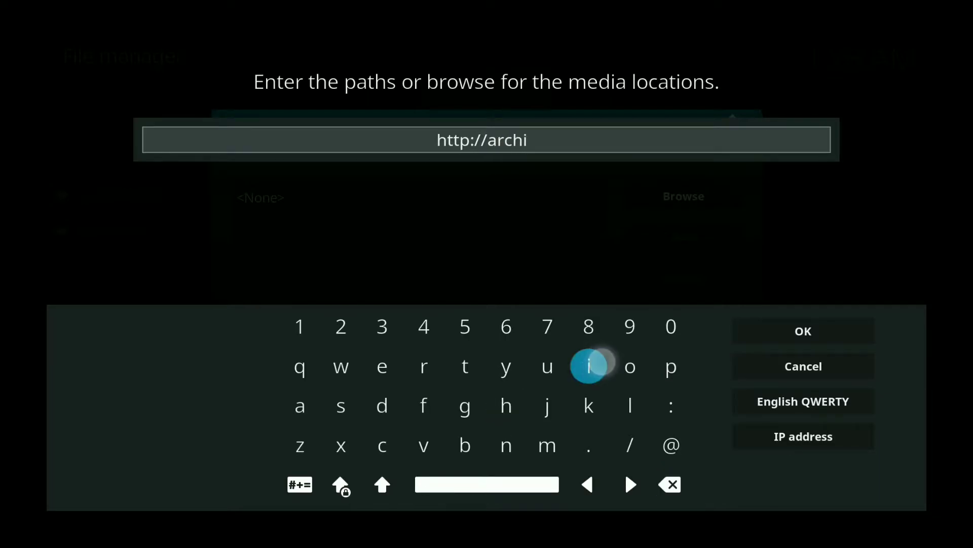
type("ve.org")
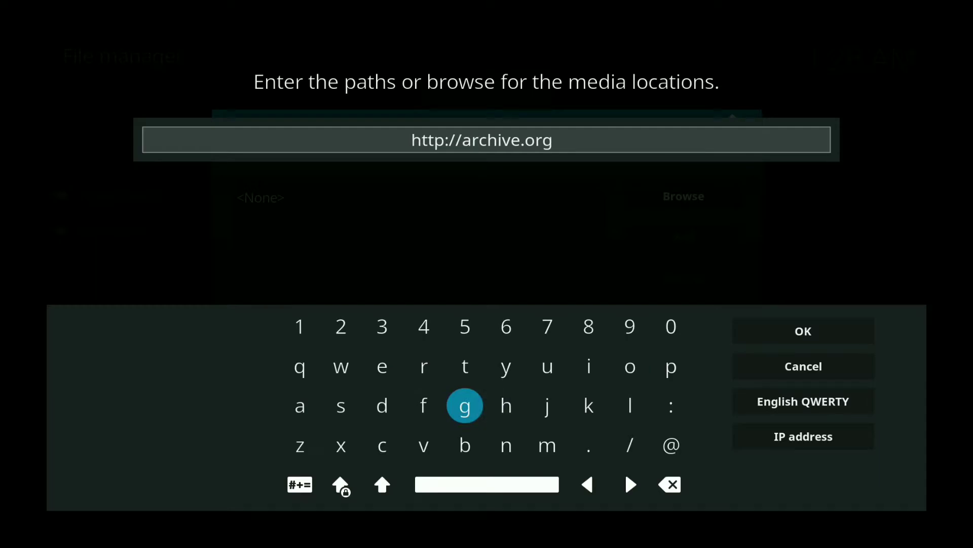
Extend the source path with /dowmload/repository.xvbmc and accept it.
type("/dow")
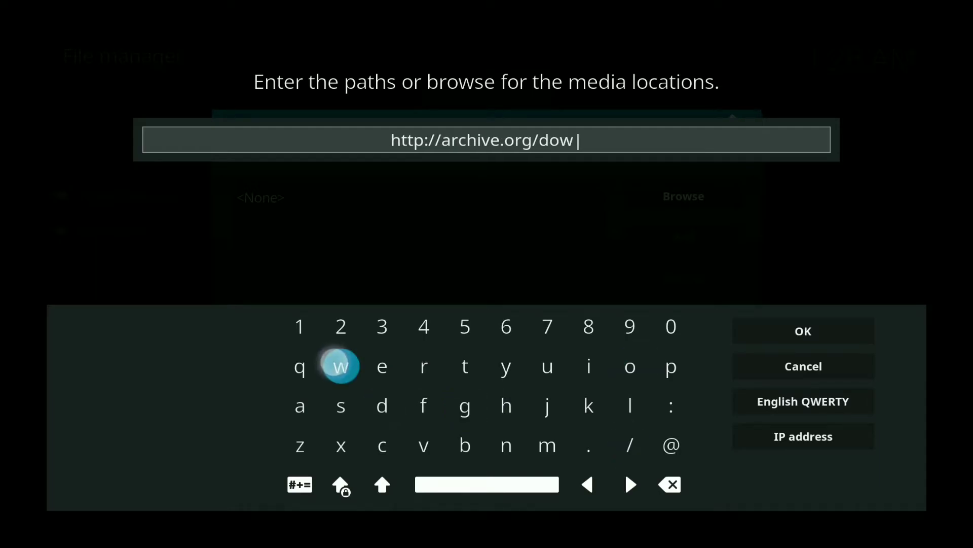
type("mload")
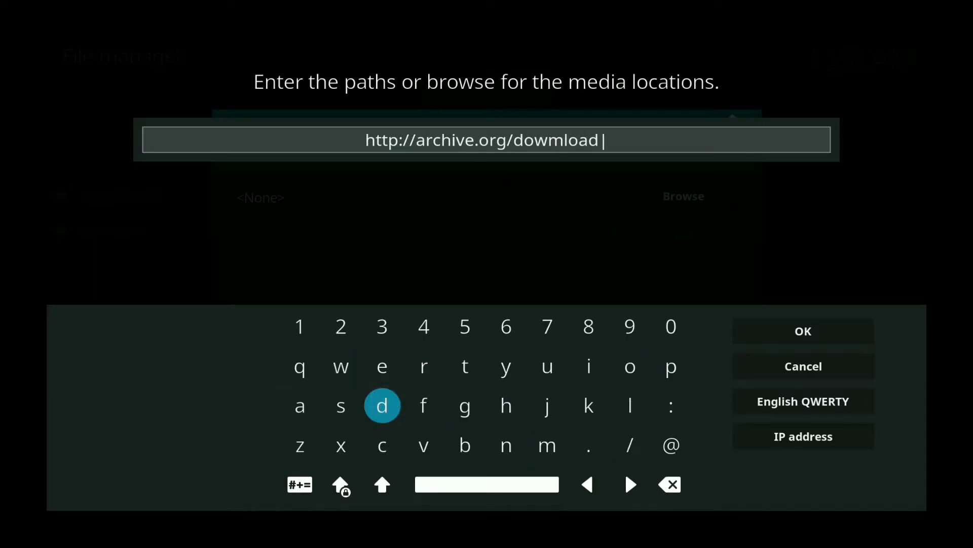
type("/re")
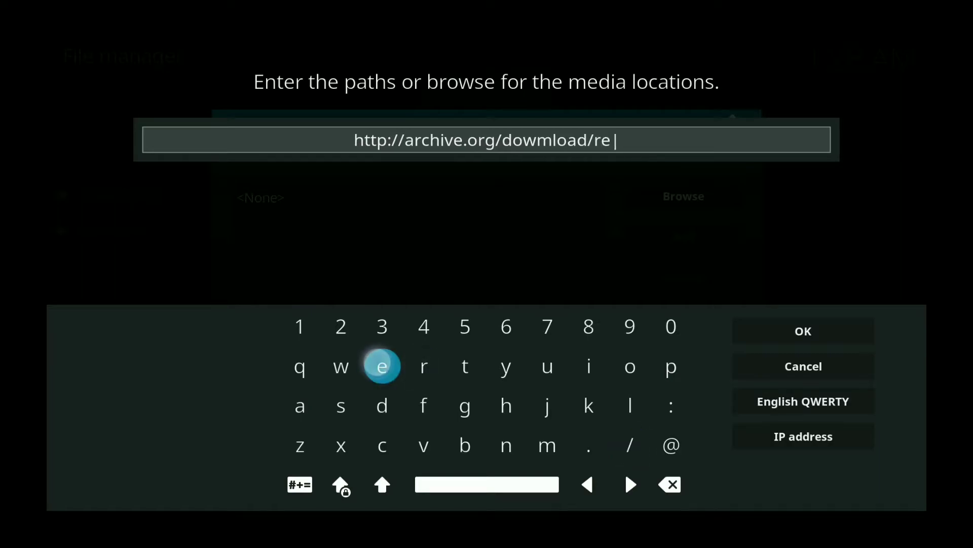
type("posit")
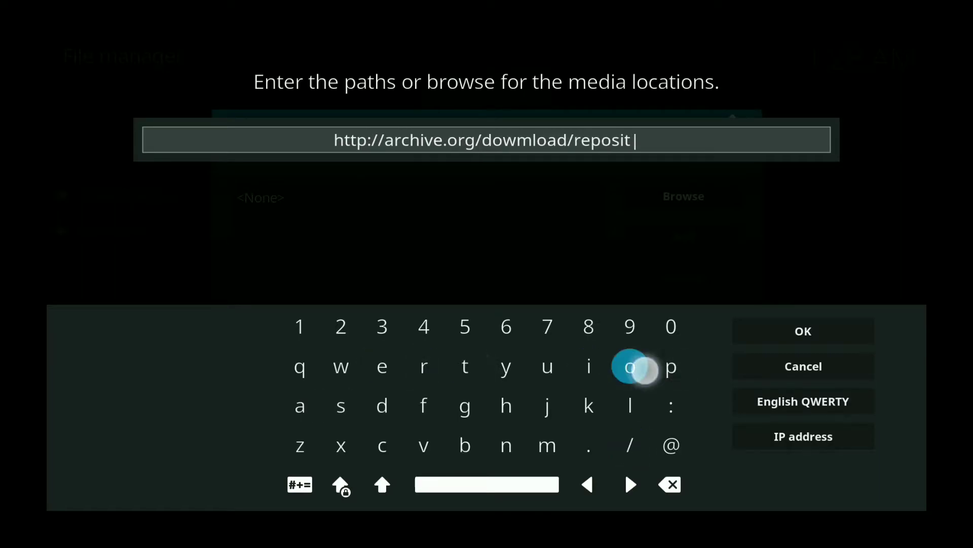
type("ory.")
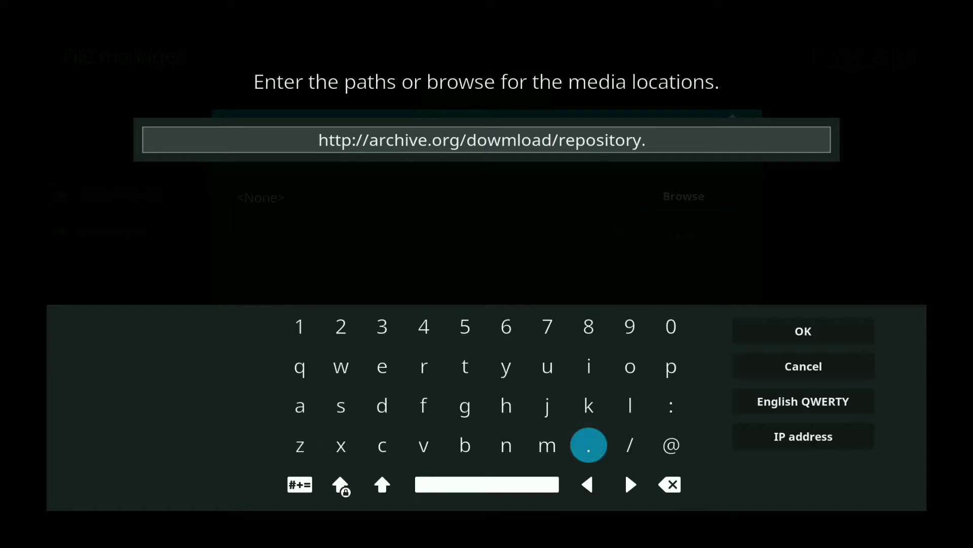
type("xvbmc")
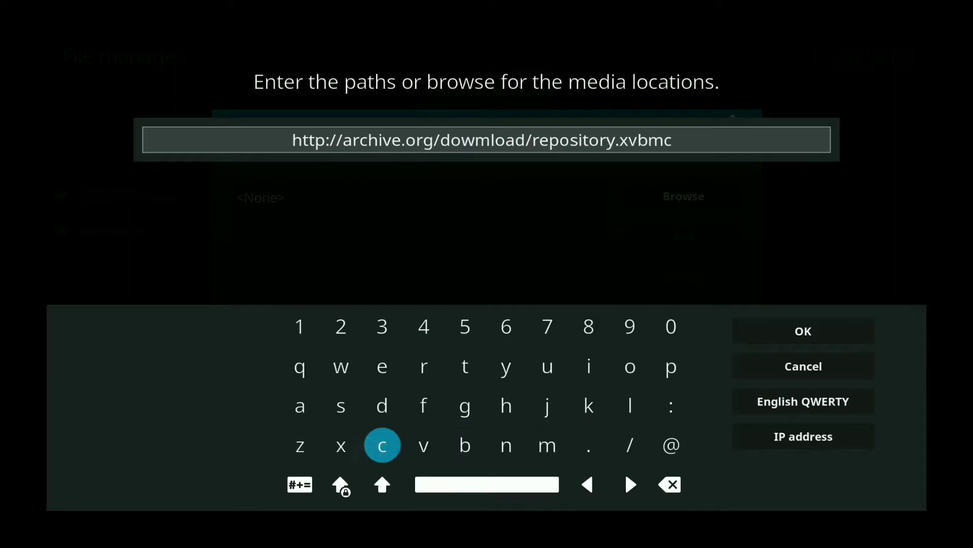
left_click(847, 329)
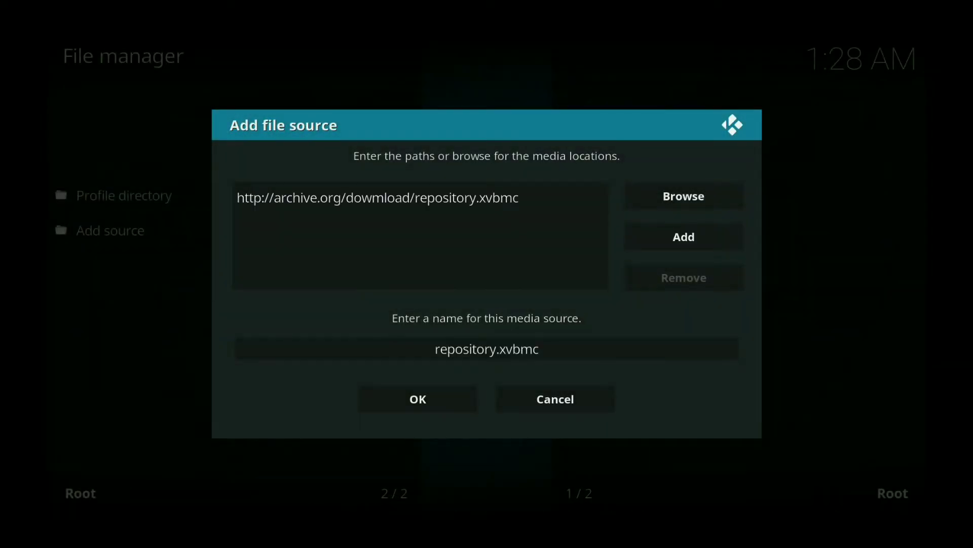
Keep repository.xvbmc as the source name and try to save the source, declining to add it without a connection.
left_click(676, 348)
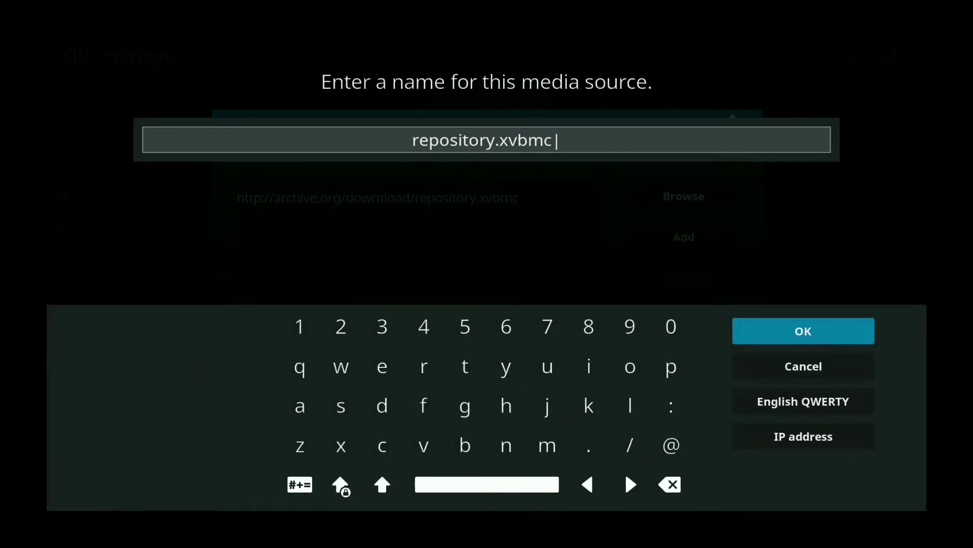
left_click(846, 332)
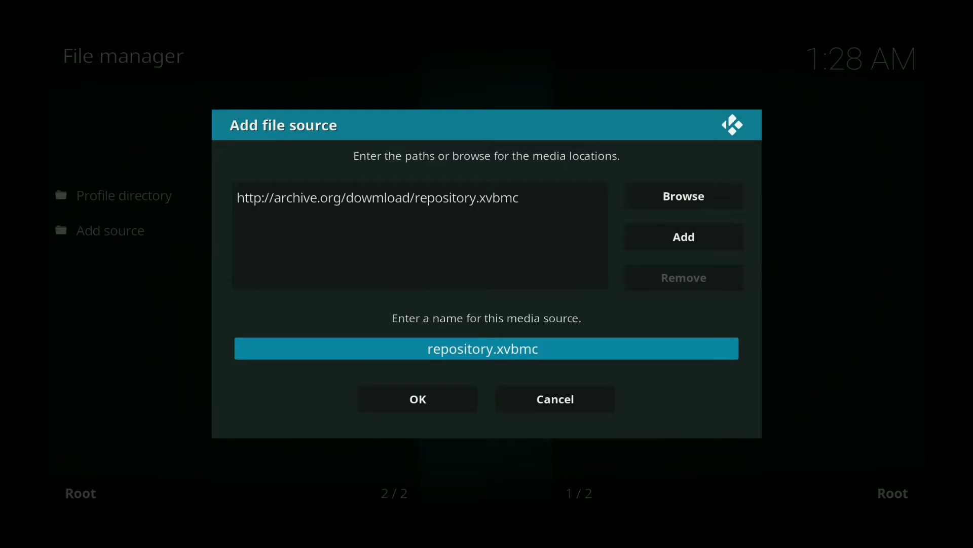
left_click(436, 387)
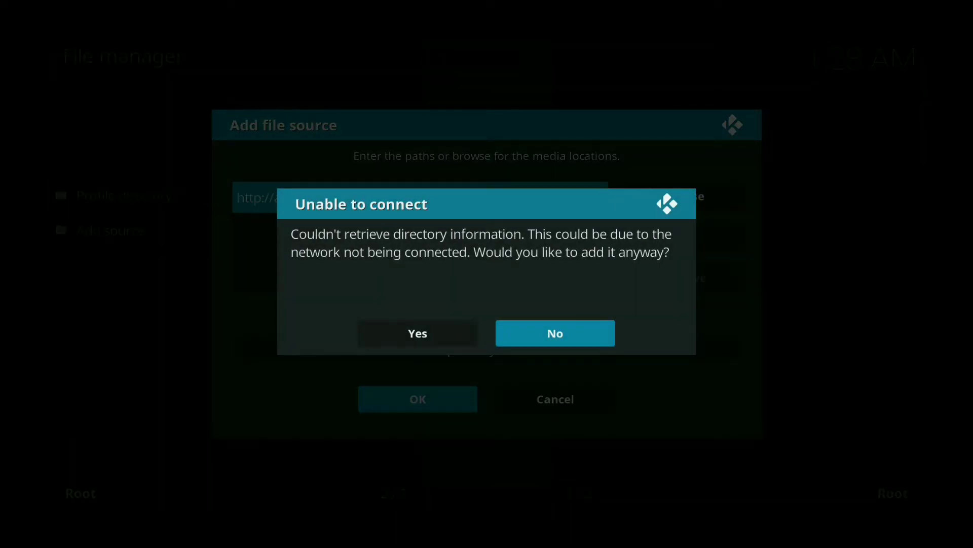
left_click(560, 328)
left_click(378, 198)
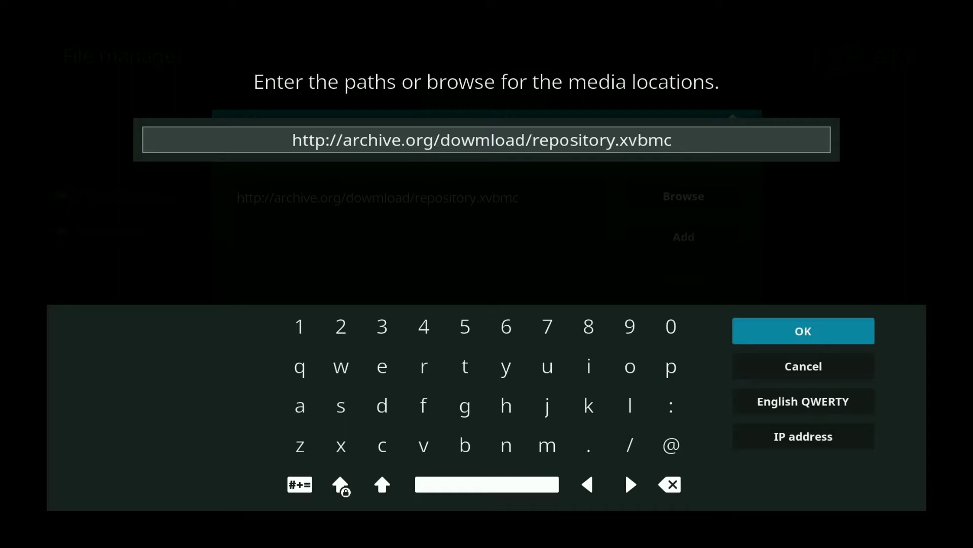
left_click(492, 137)
left_click(478, 146)
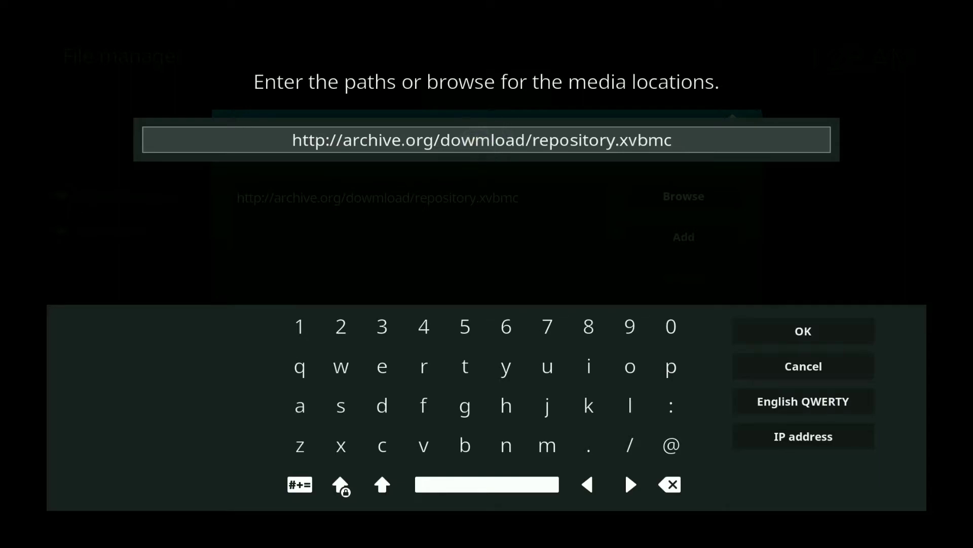
left_click(588, 484)
left_click(588, 484)
left_click(588, 484)
left_click(588, 484)
left_click(588, 484)
left_click(588, 484)
left_click(588, 485)
left_click(588, 485)
left_click(588, 484)
left_click(588, 484)
left_click(588, 484)
left_click(588, 485)
left_click(671, 473)
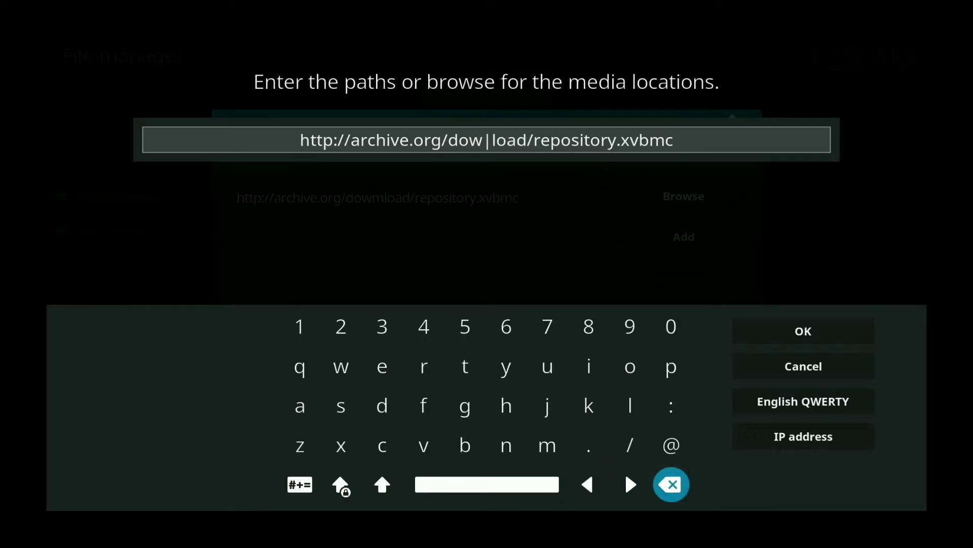
left_click(507, 442)
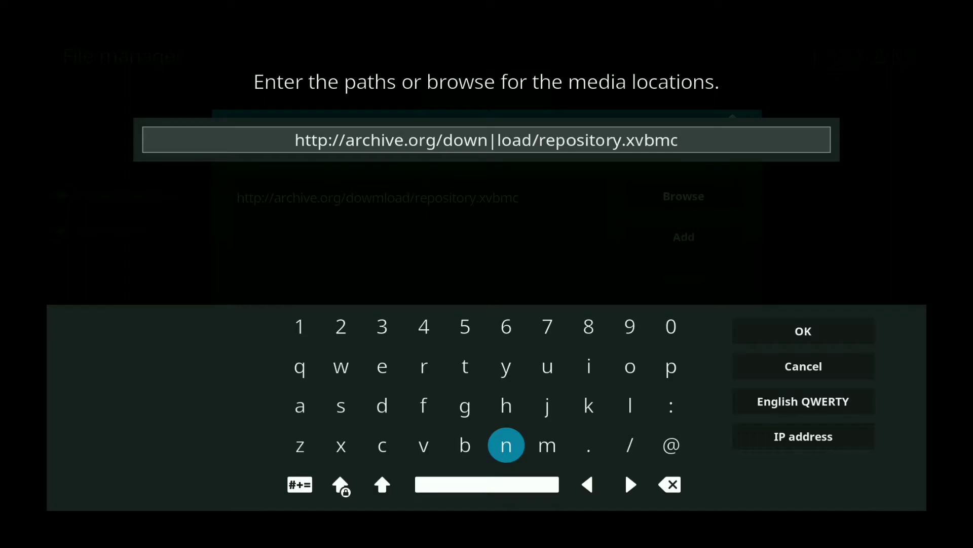
left_click(804, 331)
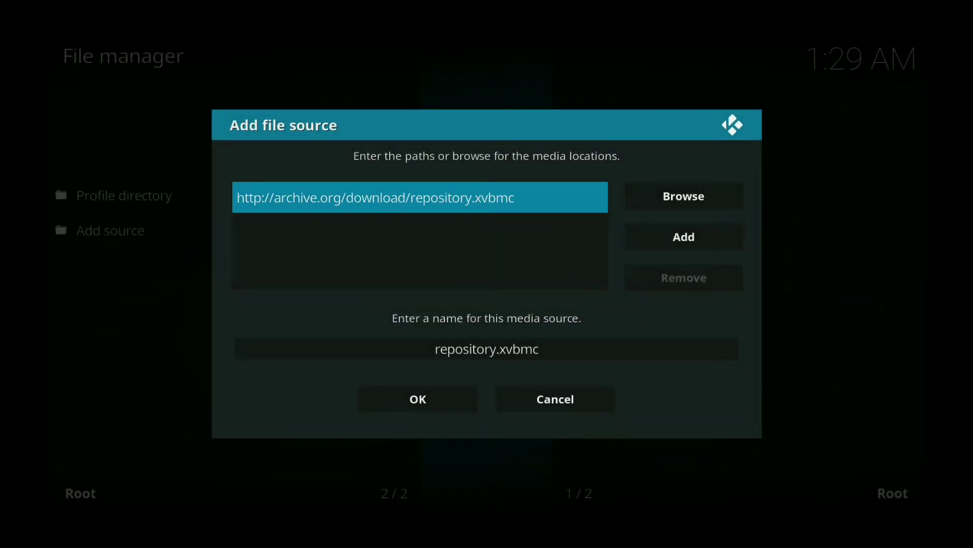
Keep repository.xvbmc as the media source name and save the file source.
left_click(530, 346)
left_click(812, 330)
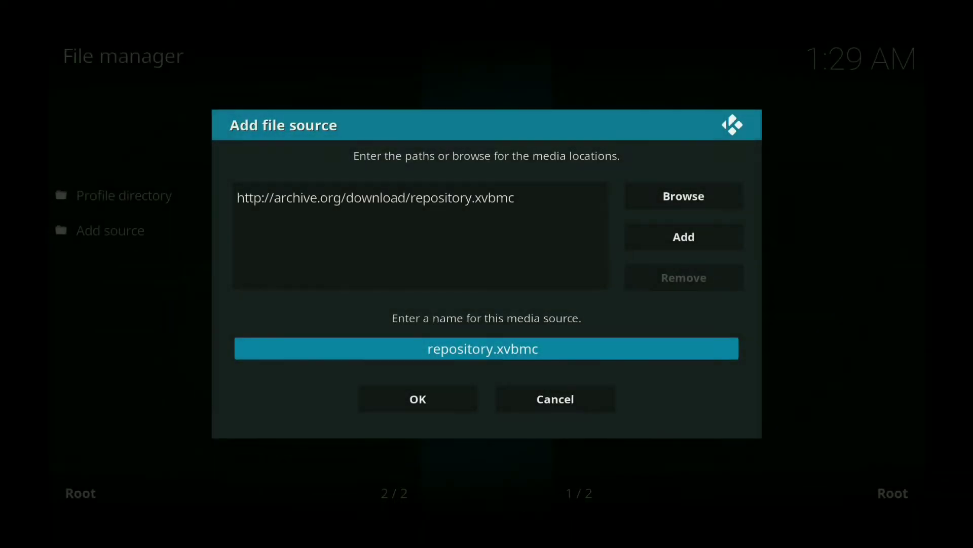
left_click(415, 398)
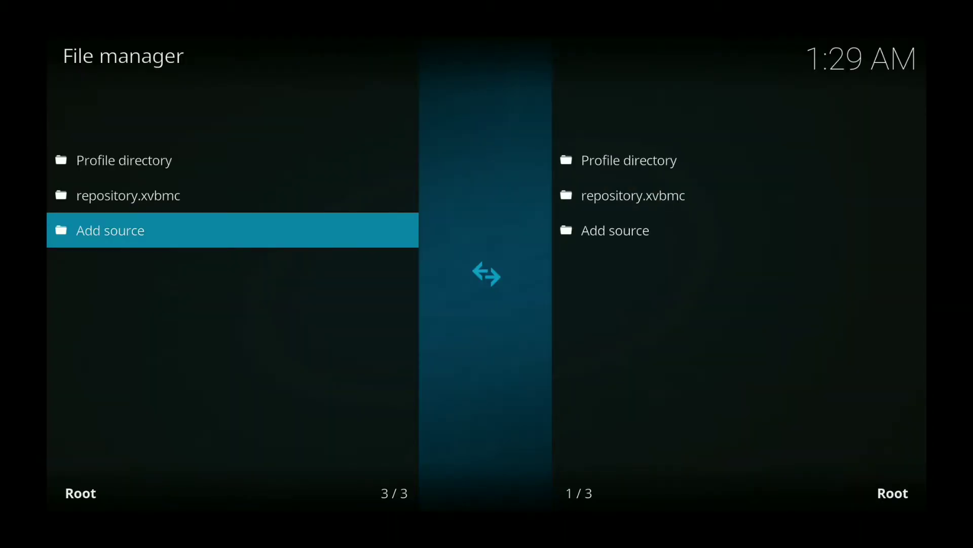
Leave the file manager and the system settings to return to the home screen.
left_click(850, 314)
left_click(944, 142)
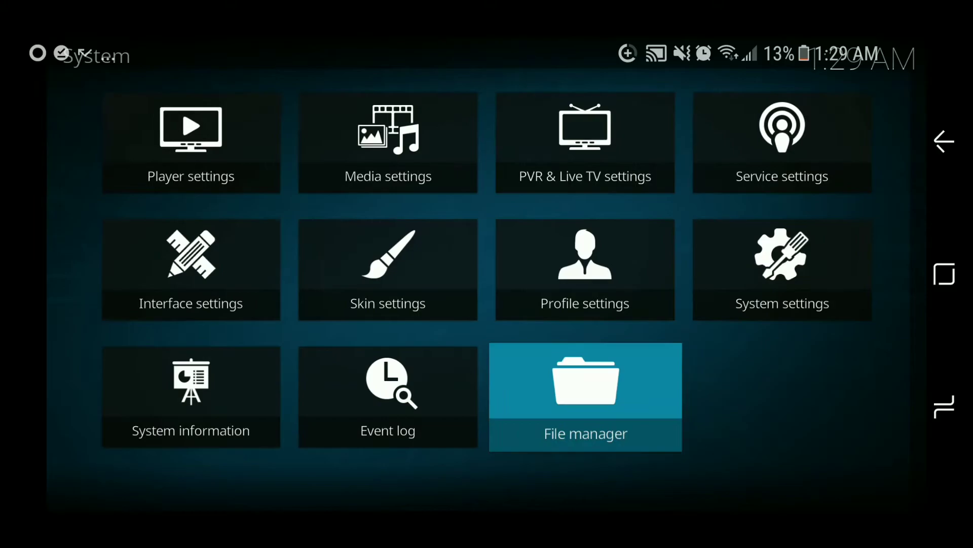
left_click(944, 141)
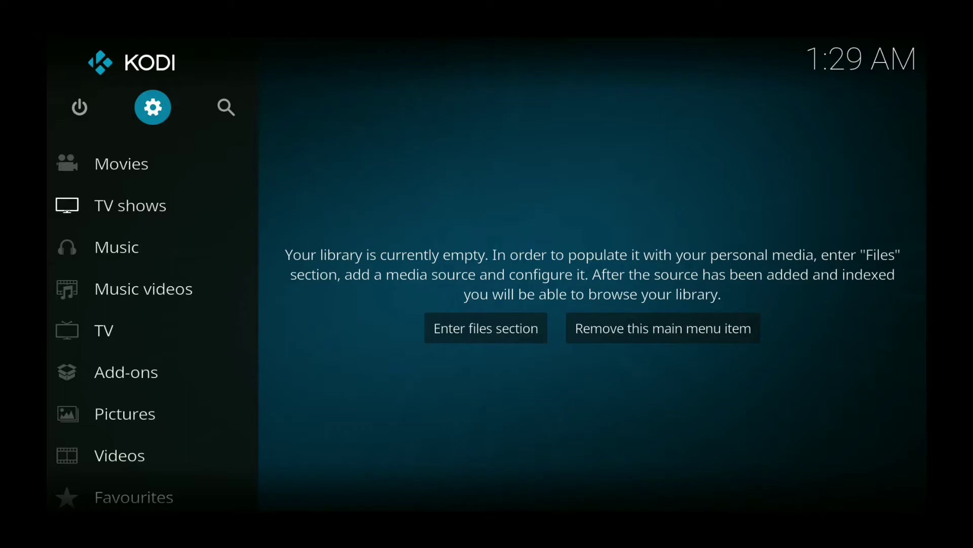
Open the add-on browser and start an installation from a zip file.
left_click(157, 372)
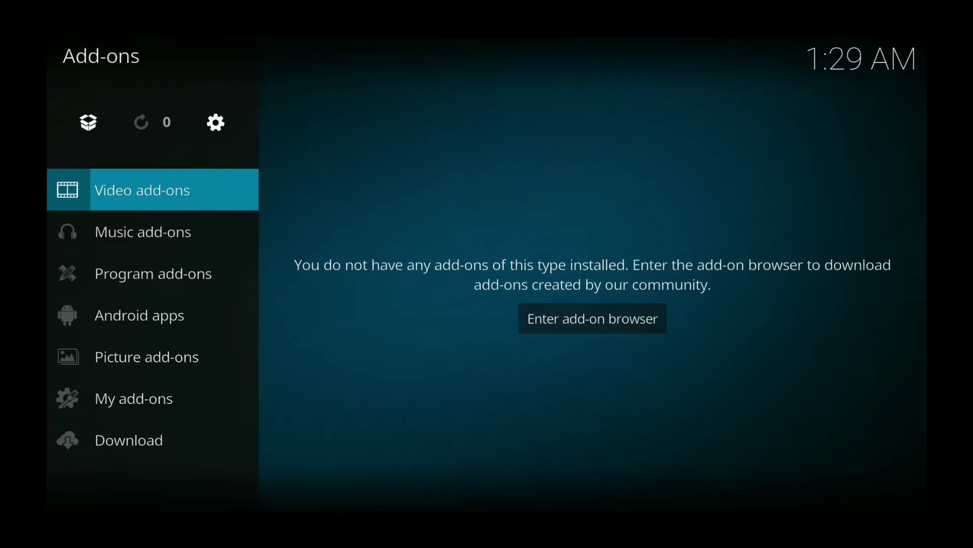
left_click(87, 118)
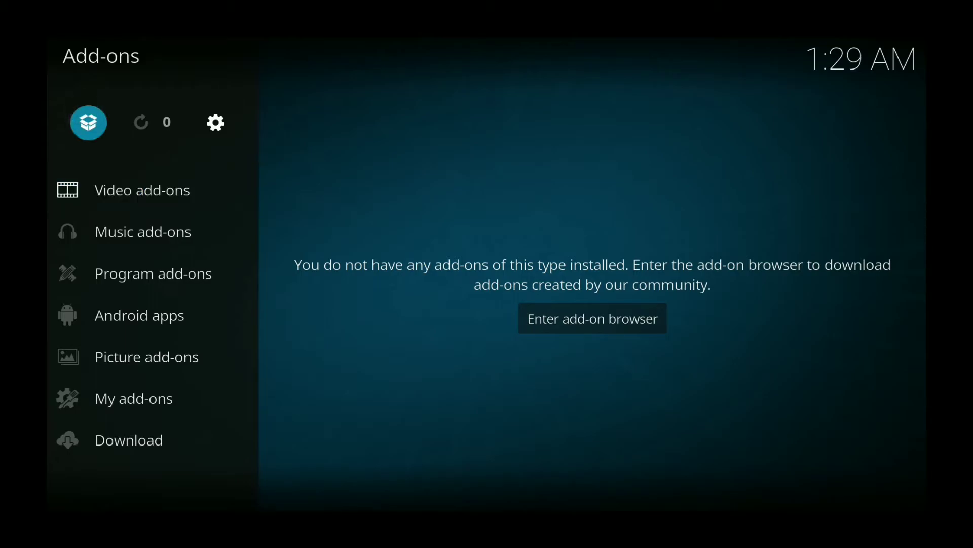
left_click(88, 118)
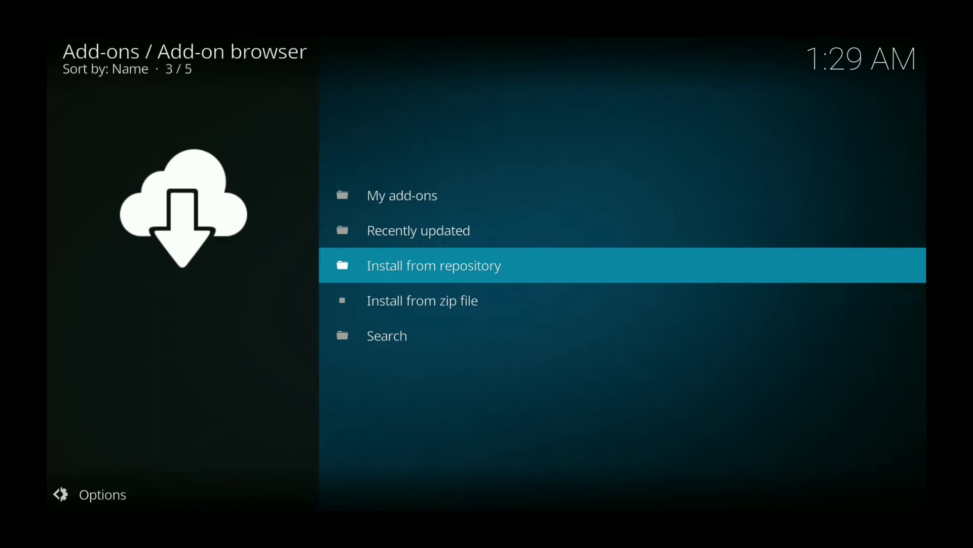
key("Down")
key("Return")
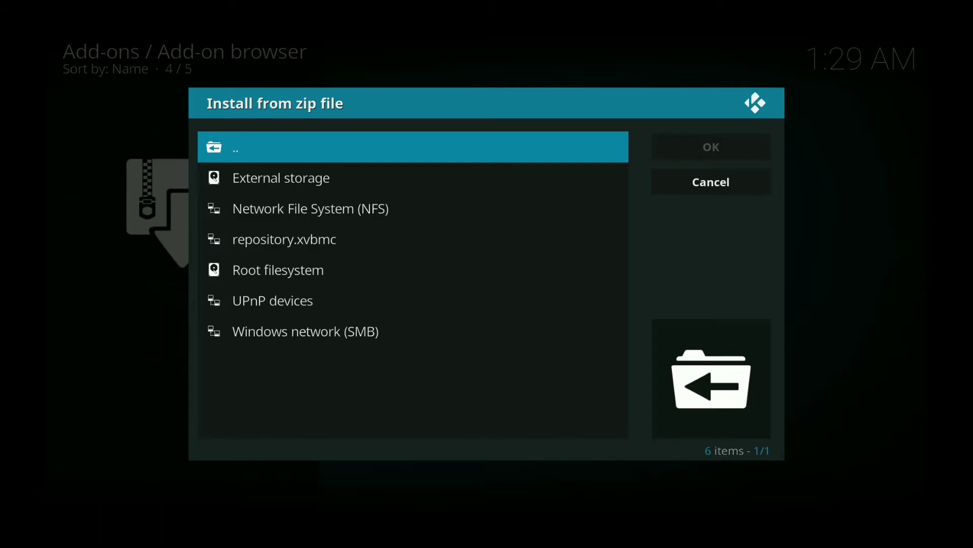
Install repository.xvbmc-4.2.0.zip from the repository.xvbmc source.
left_click(365, 243)
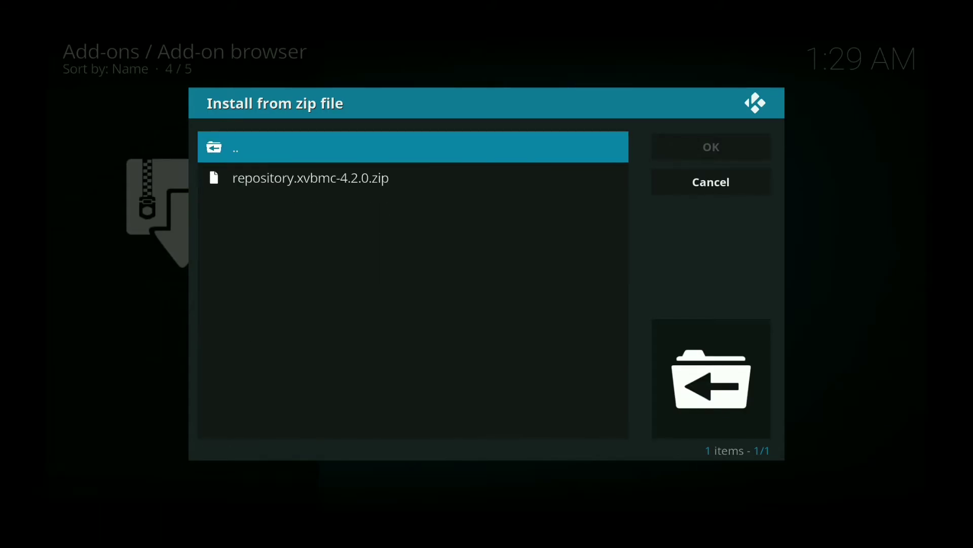
left_click(335, 178)
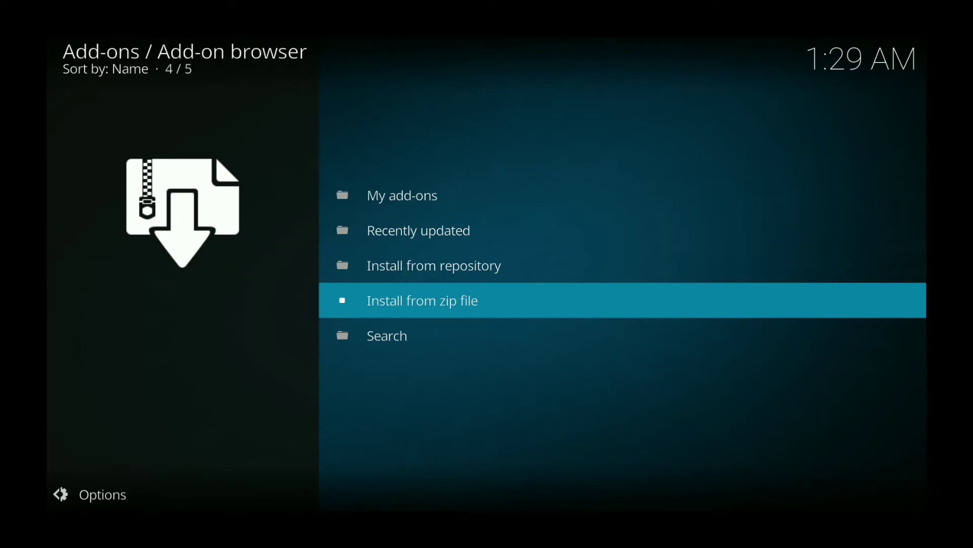
Install the Covenant add-on from the video add-ons of the XvBMC (Add-ons) REPOsitory.
left_click(522, 259)
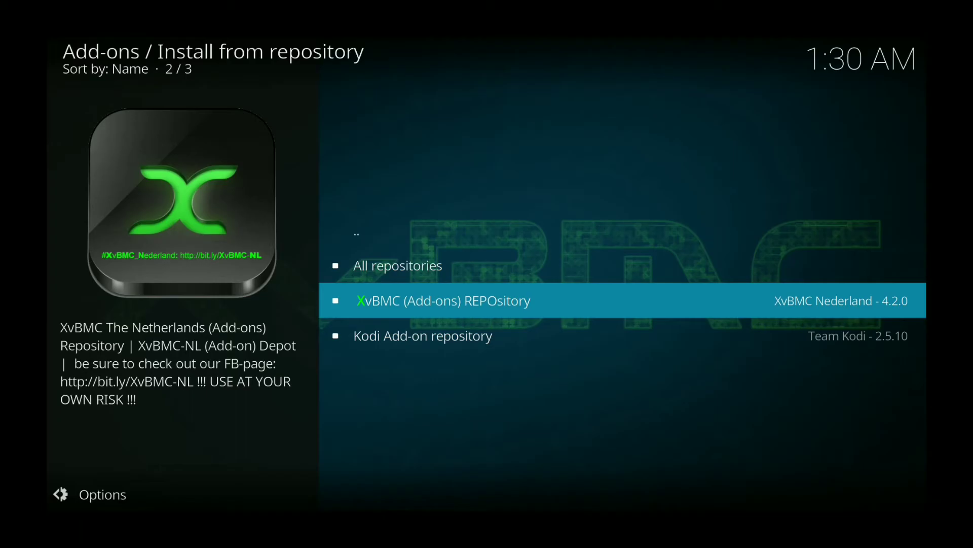
left_click(598, 302)
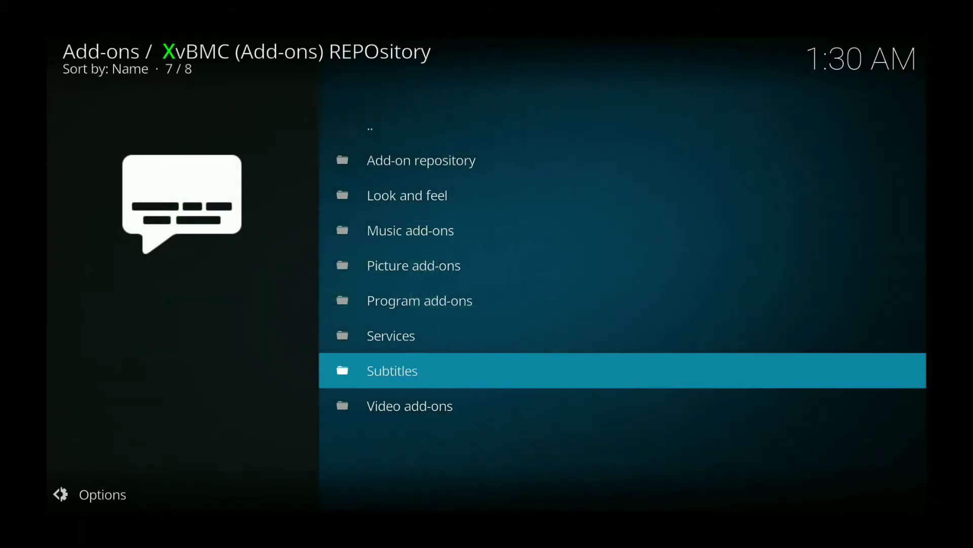
left_click(483, 403)
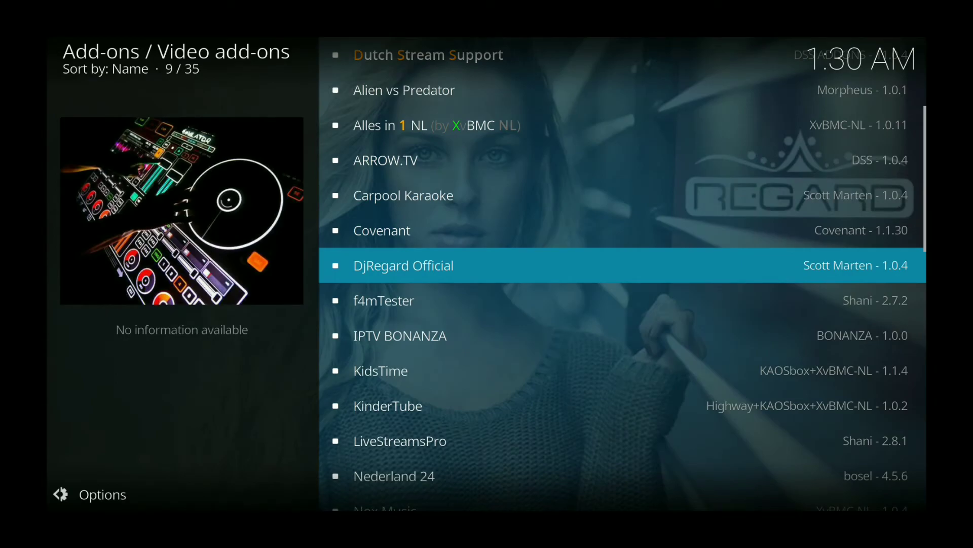
left_click(471, 229)
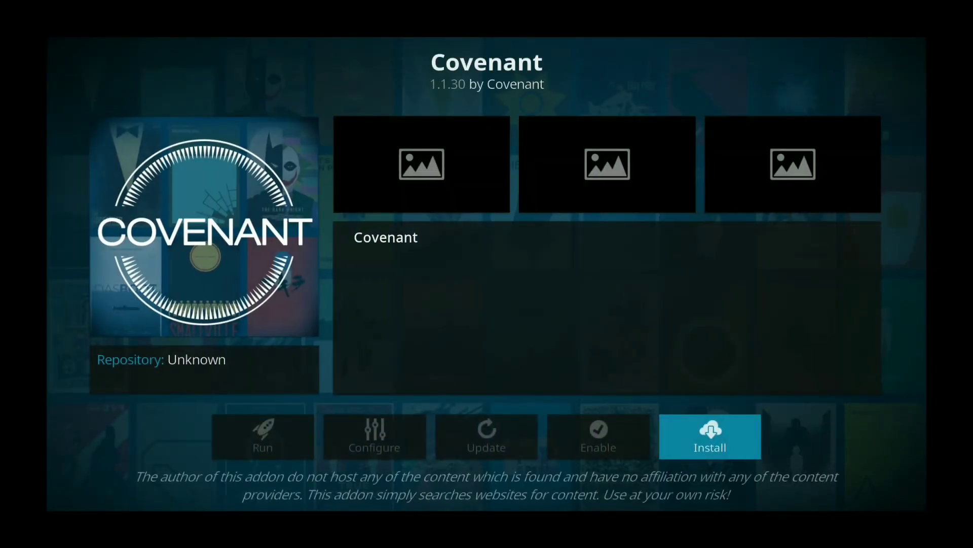
left_click(741, 439)
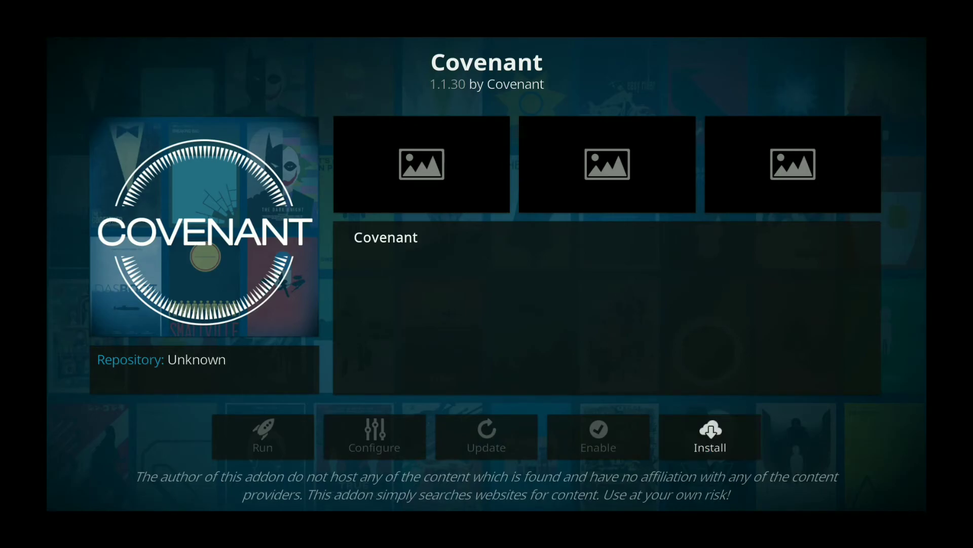
left_click(752, 434)
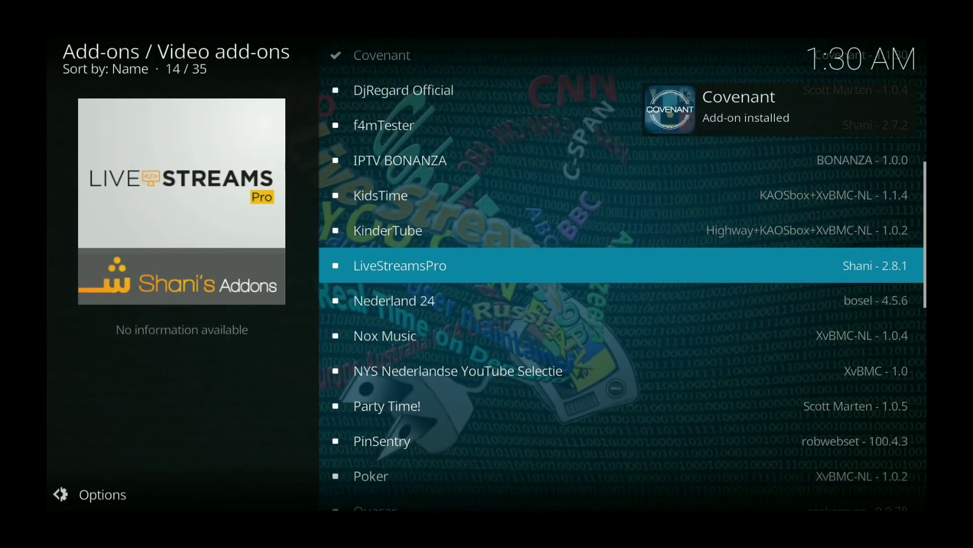
Leave the repository listings and the add-on browser to return to the main Add-ons screen with the video add-ons.
left_click_drag(570, 195, 578, 403)
left_click(944, 141)
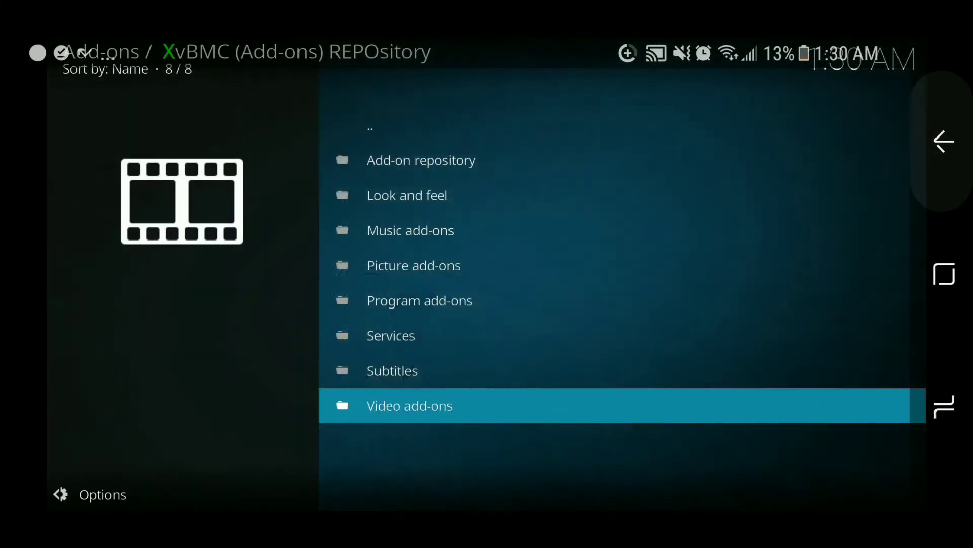
left_click(944, 141)
left_click(945, 141)
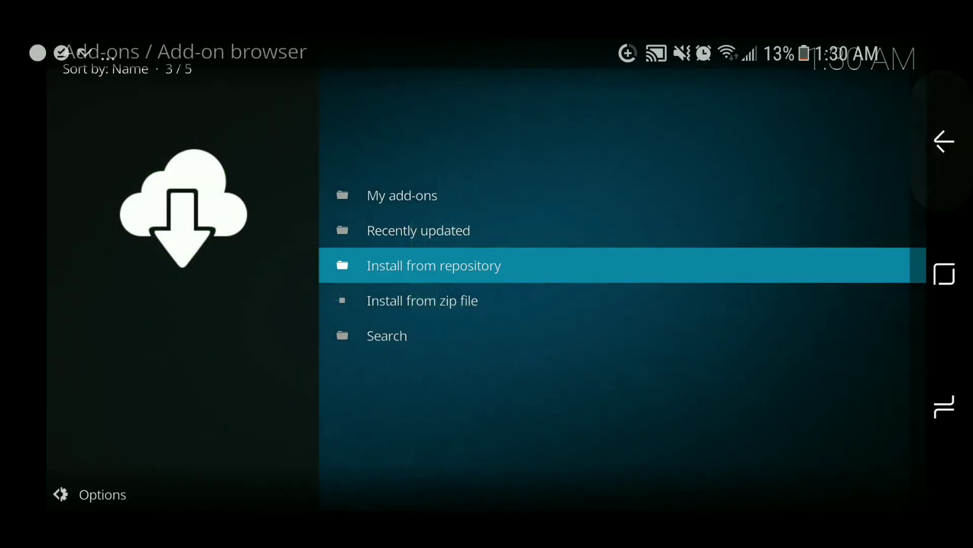
left_click(944, 141)
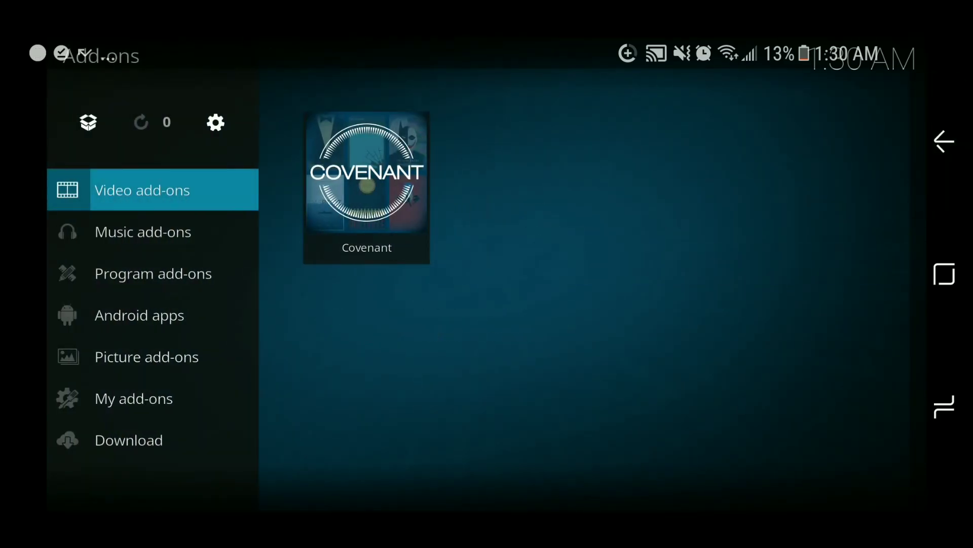